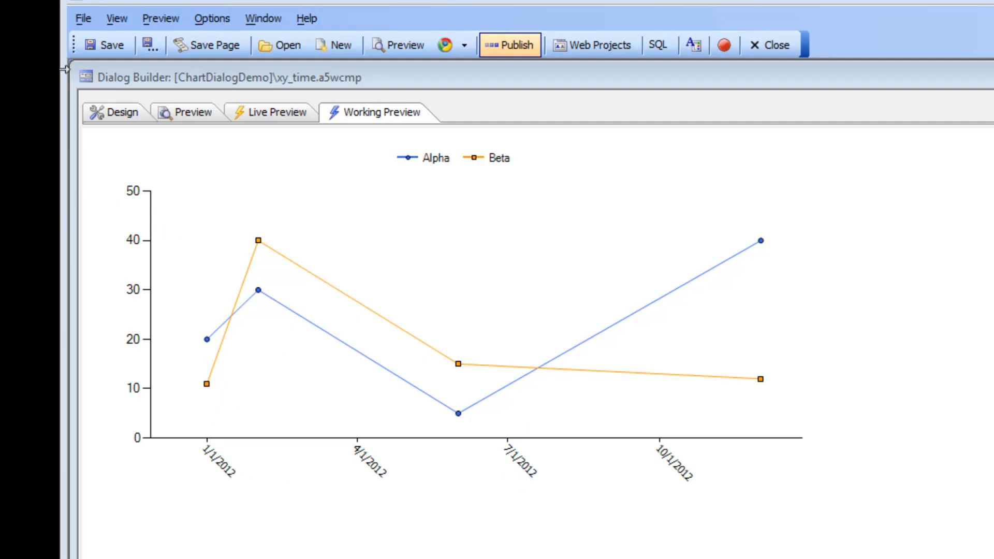
Open the chart definition of the c1 control in the design and set its X data type to Date
click(109, 113)
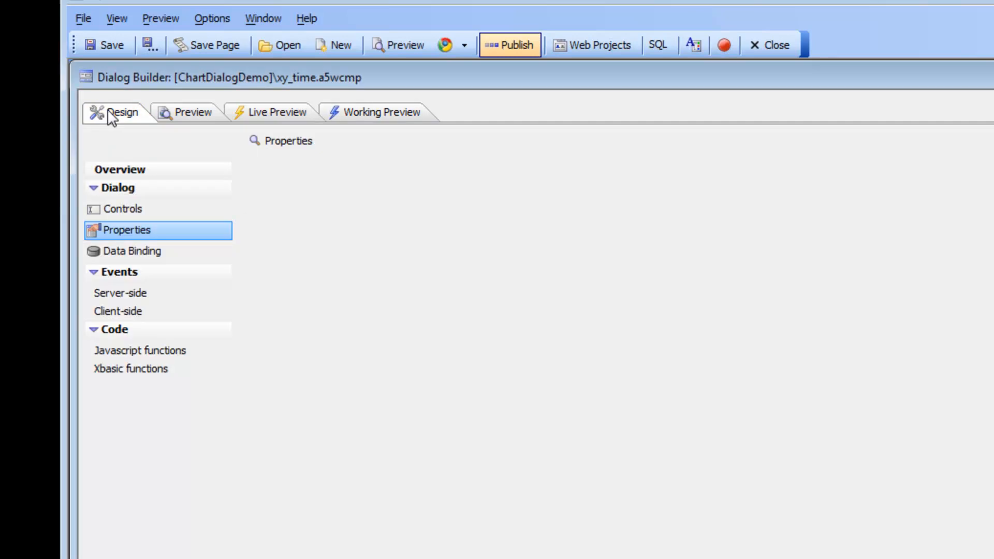
click(118, 208)
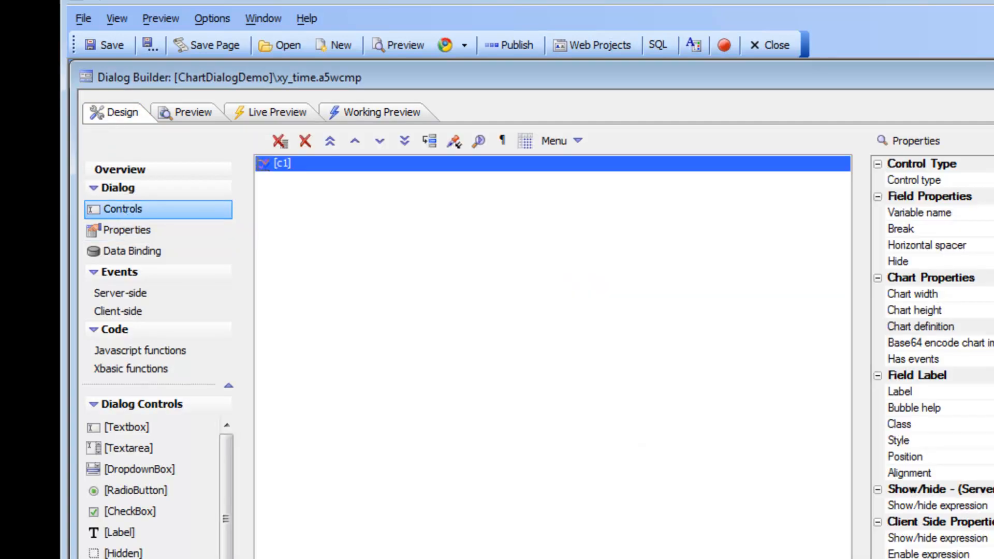
click(984, 333)
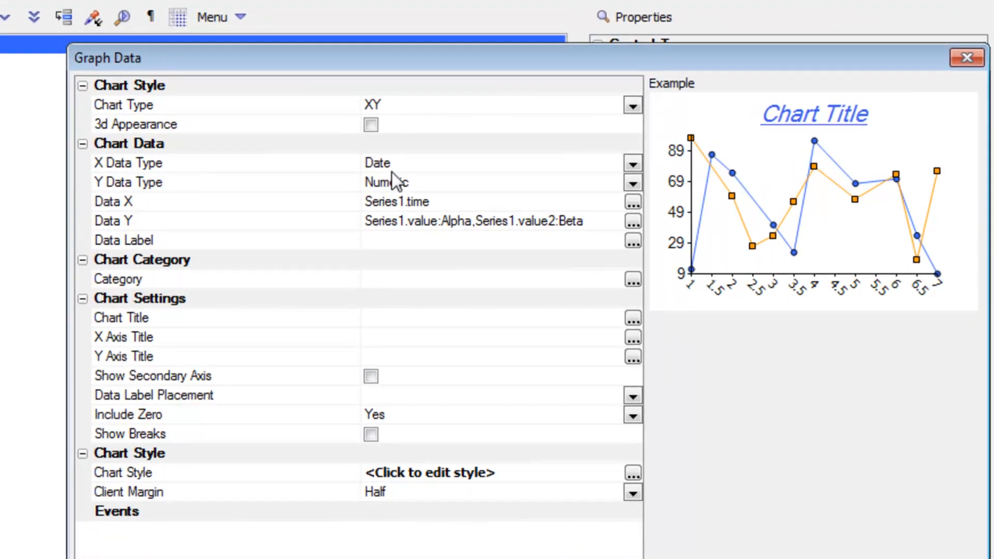
click(299, 164)
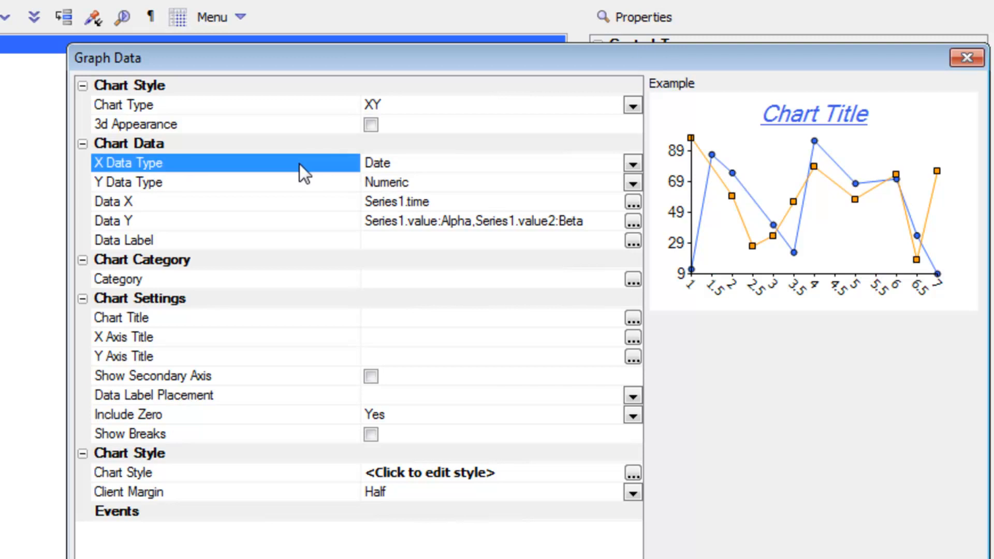
click(632, 160)
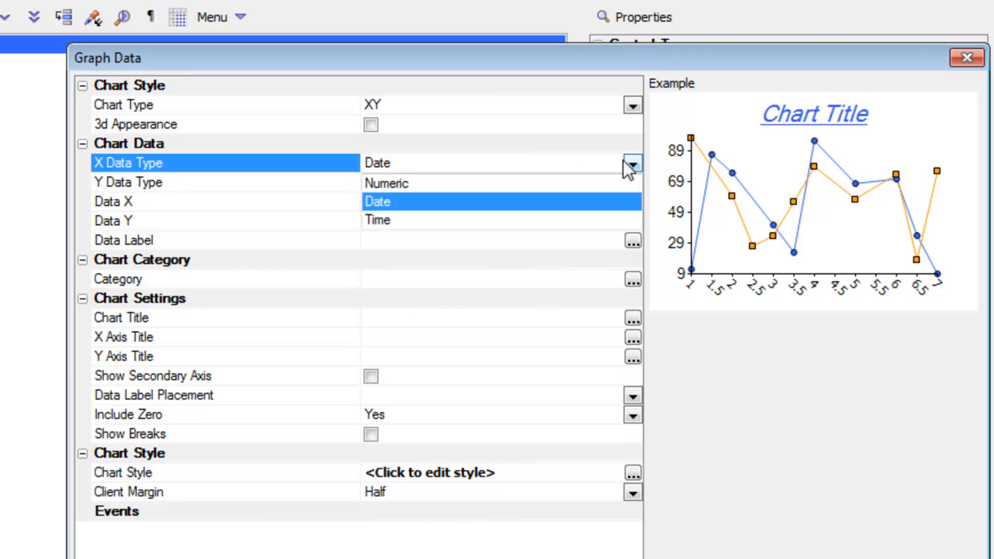
click(371, 202)
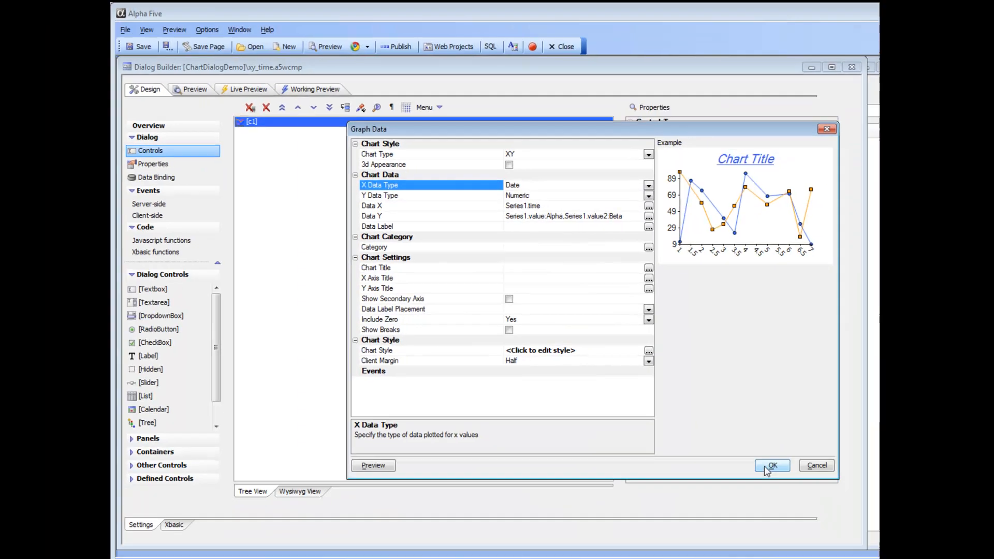
click(769, 468)
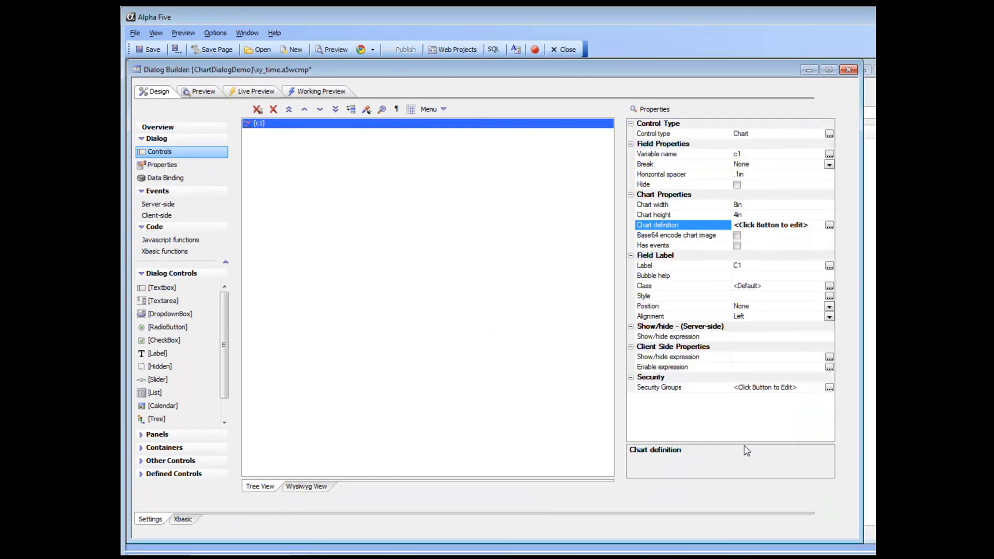
Open the static data of Series1 from the dialog's data series property
click(164, 166)
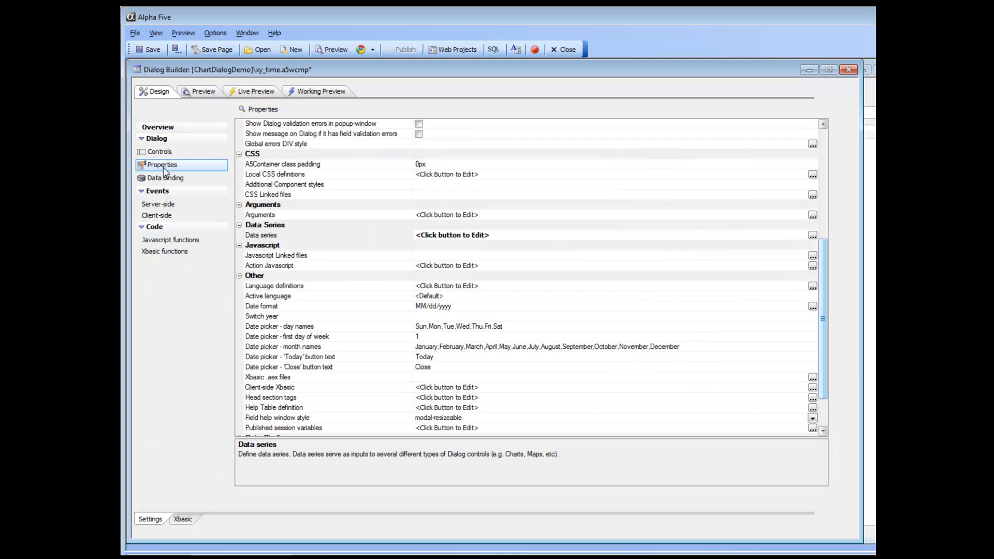
double_click(303, 243)
click(458, 368)
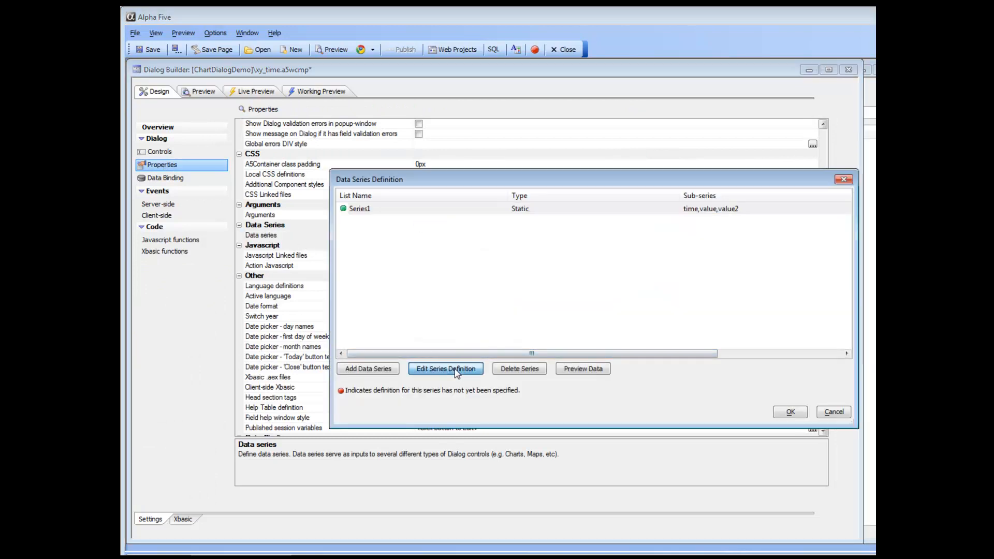
double_click(434, 267)
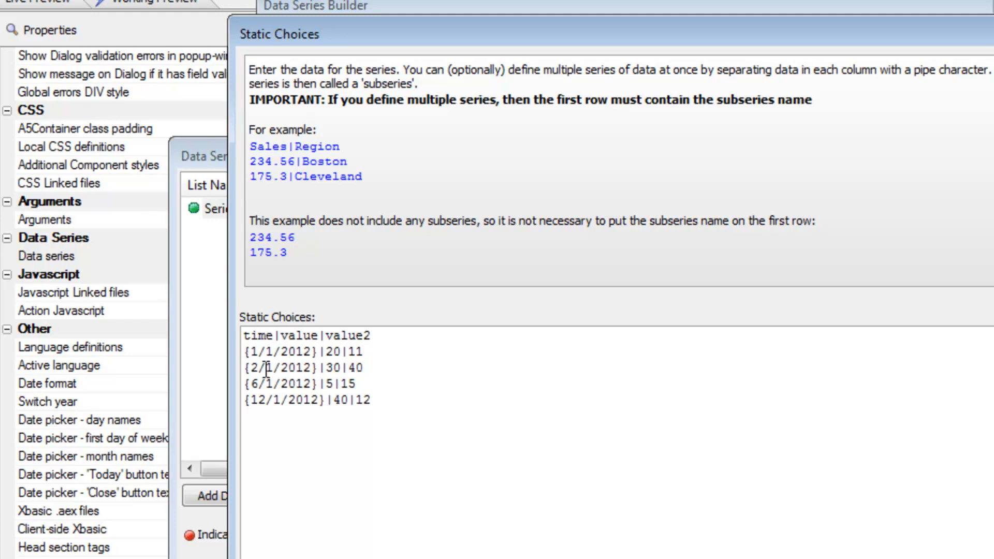
Examine how the date values in the time column of the Series1 static data are written
drag(246, 353, 318, 353)
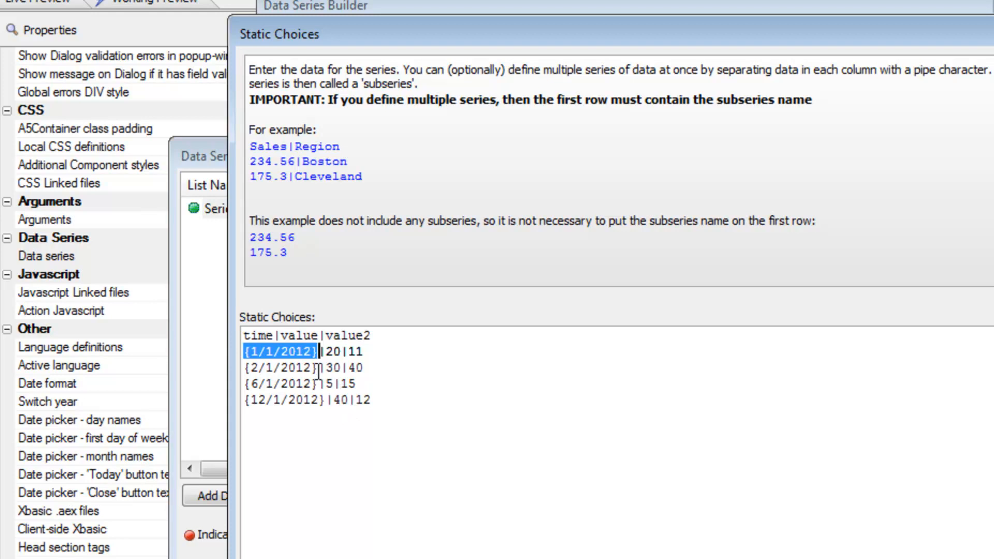
click(318, 353)
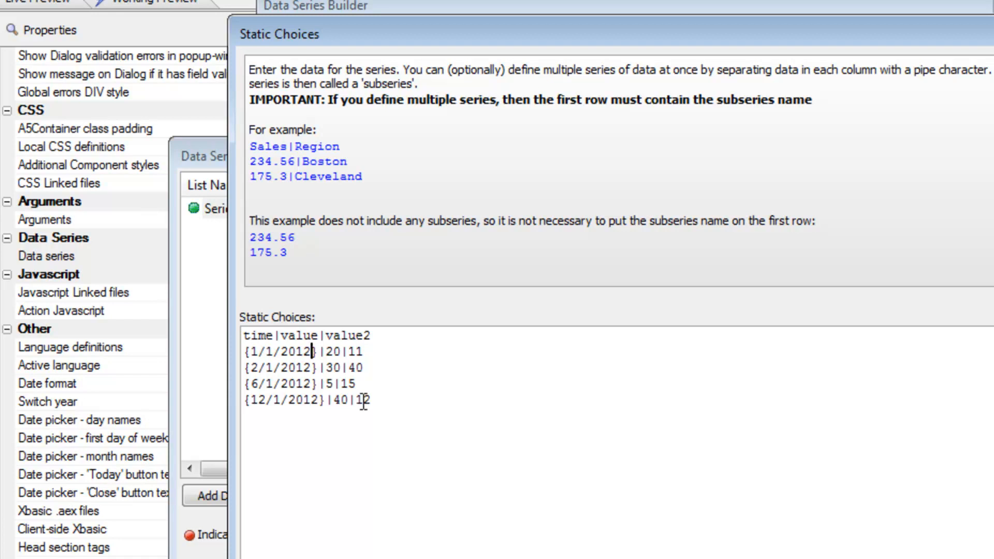
drag(245, 354, 319, 354)
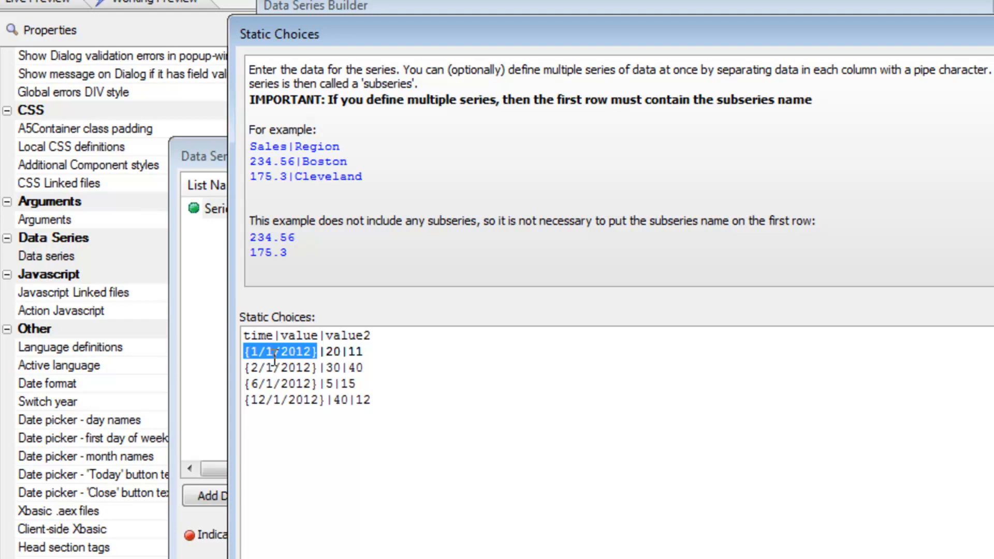
click(295, 356)
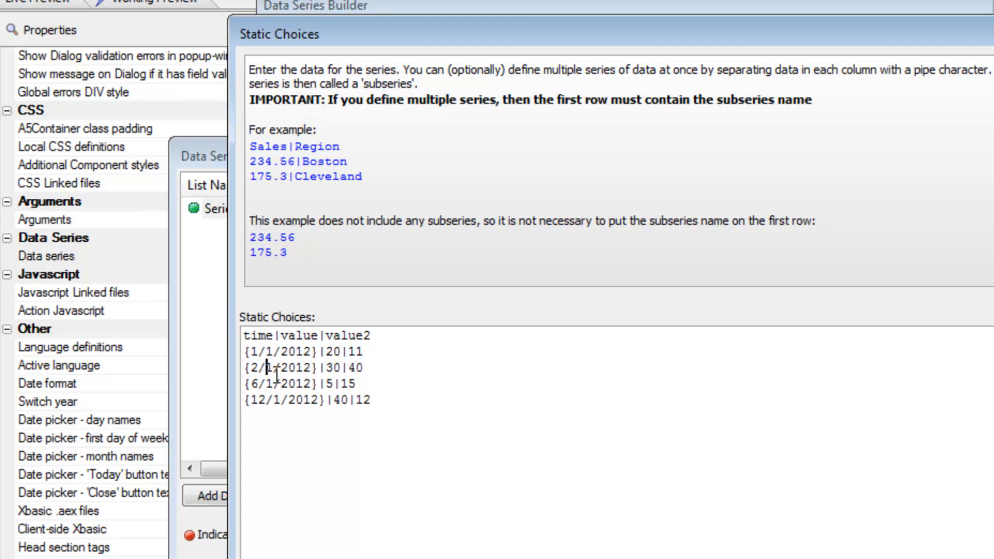
click(274, 383)
click(281, 400)
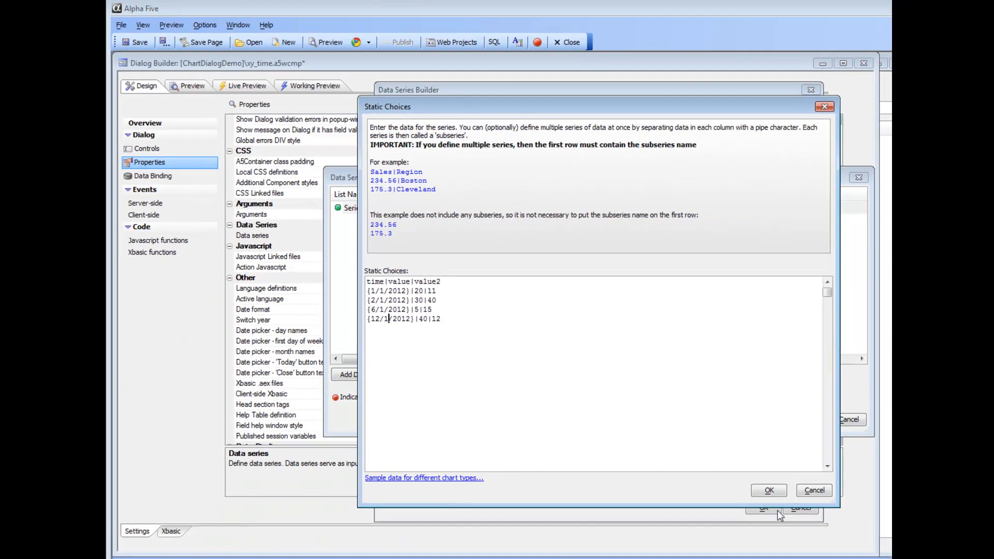
Accept the data series dialogs and show the chart in the working preview
click(769, 491)
click(765, 503)
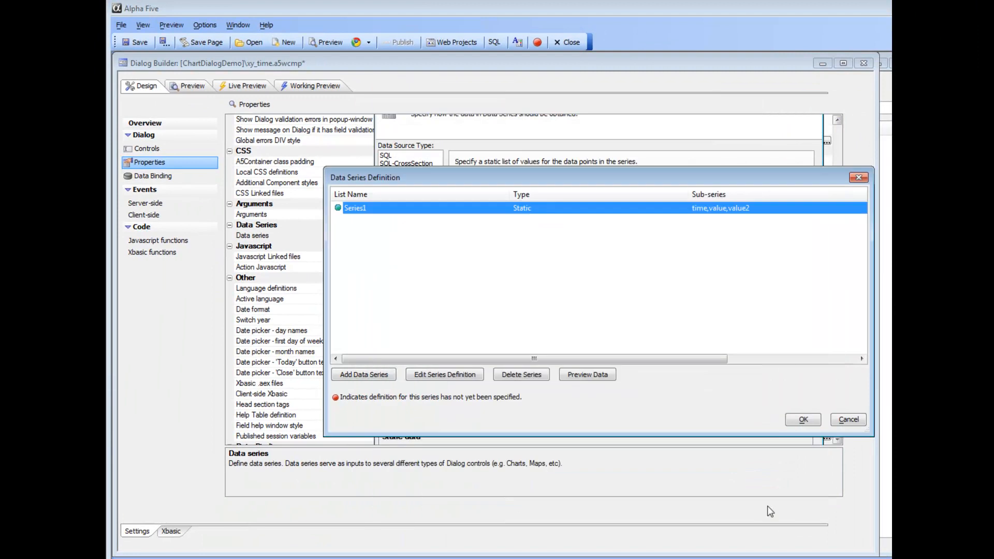
click(803, 421)
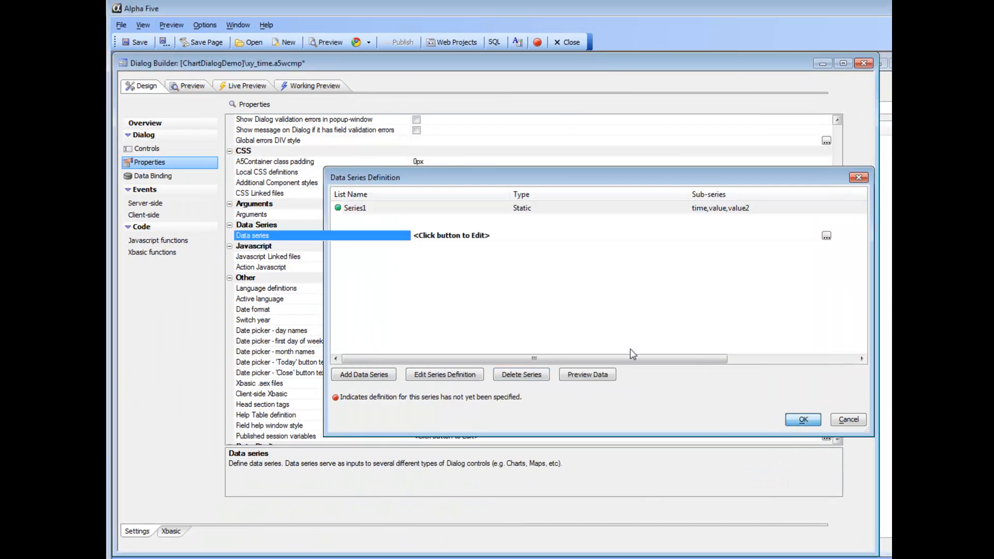
click(317, 86)
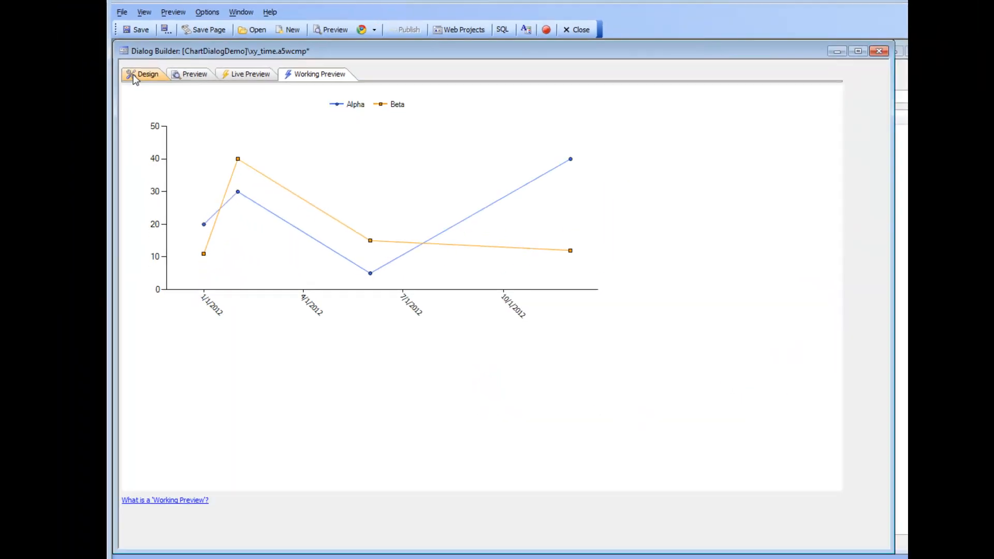
Reopen c1's chart definition in the design and examine the series data used for Data X
click(117, 141)
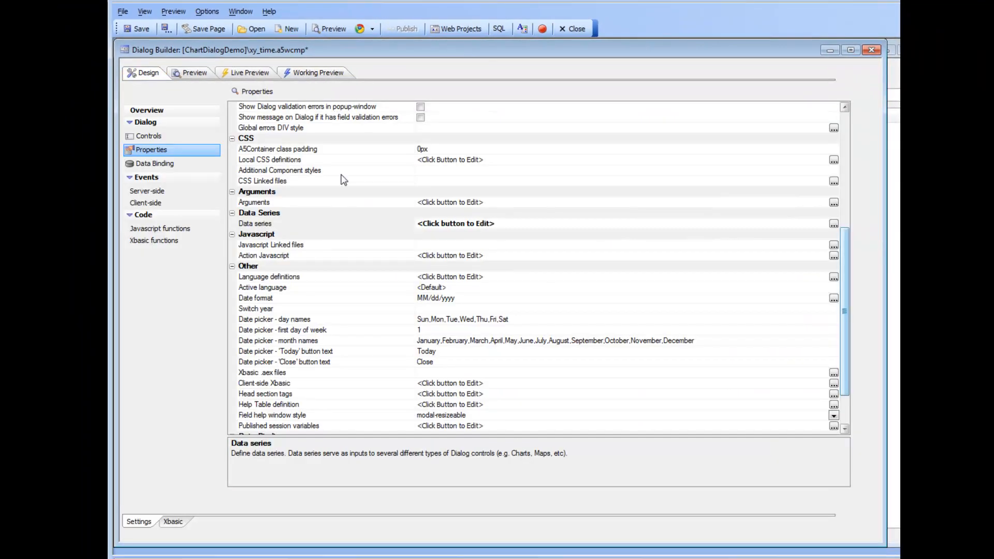
click(155, 136)
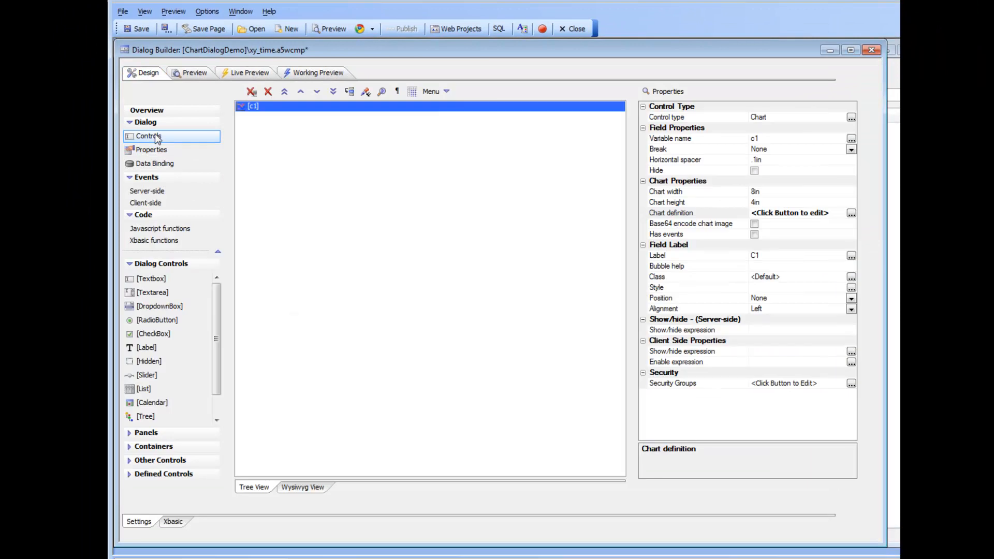
click(692, 212)
double_click(692, 213)
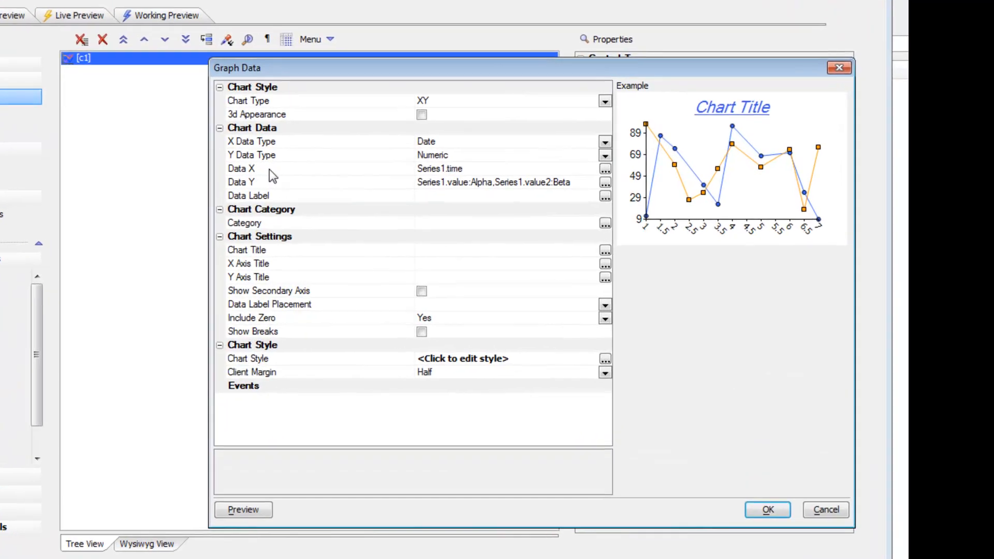
double_click(270, 170)
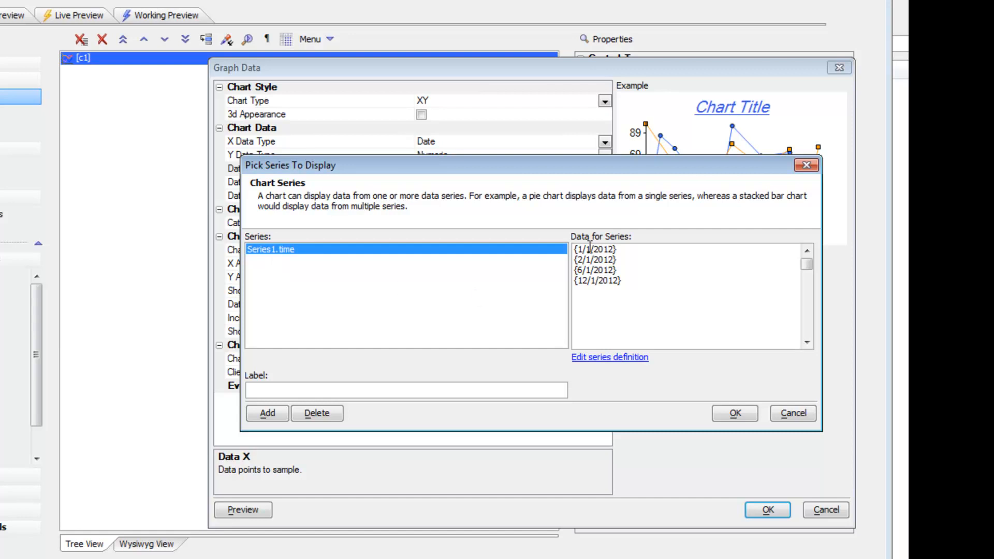
drag(576, 248, 611, 289)
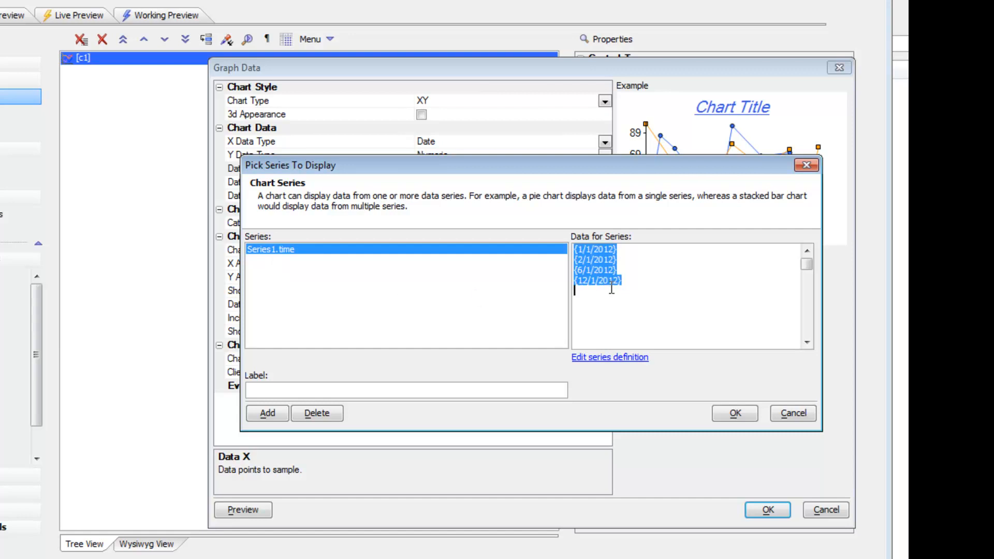
click(739, 409)
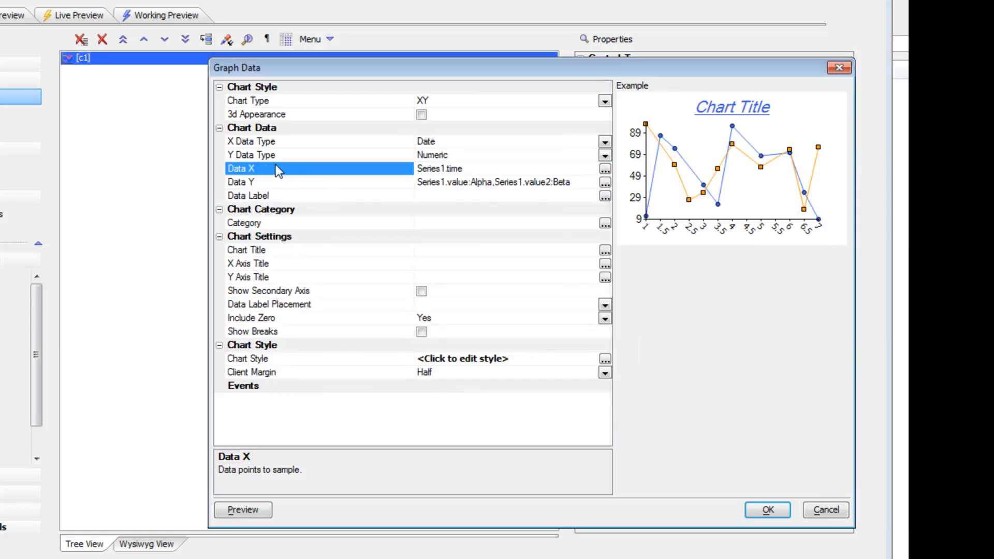
Examine the labels and data of Series1.value and Series1.value2 used for Data Y
double_click(279, 180)
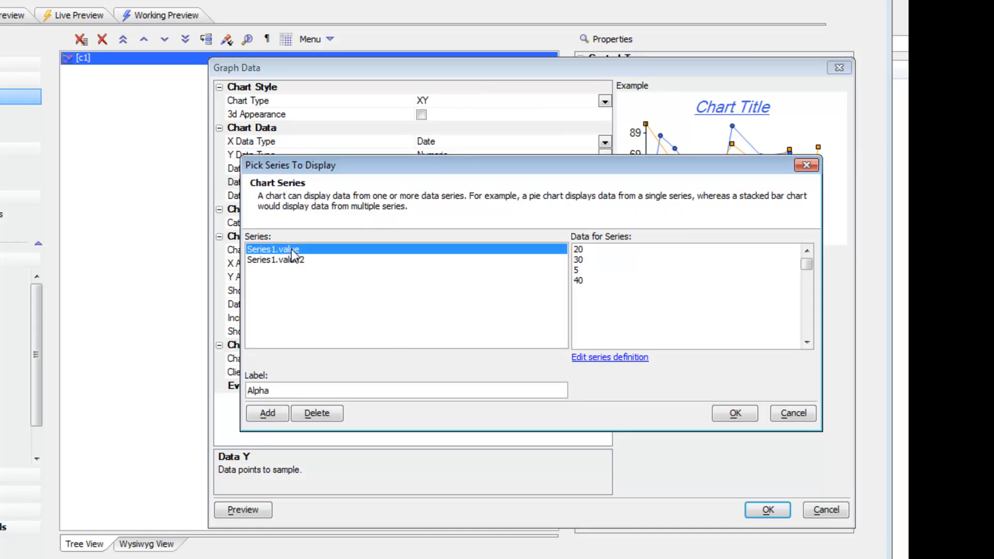
click(274, 392)
click(283, 260)
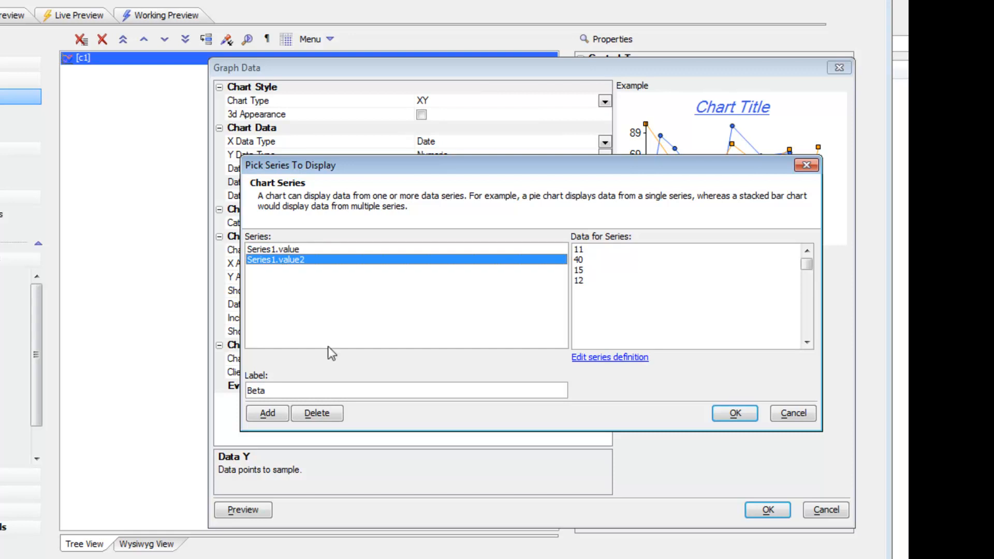
click(286, 389)
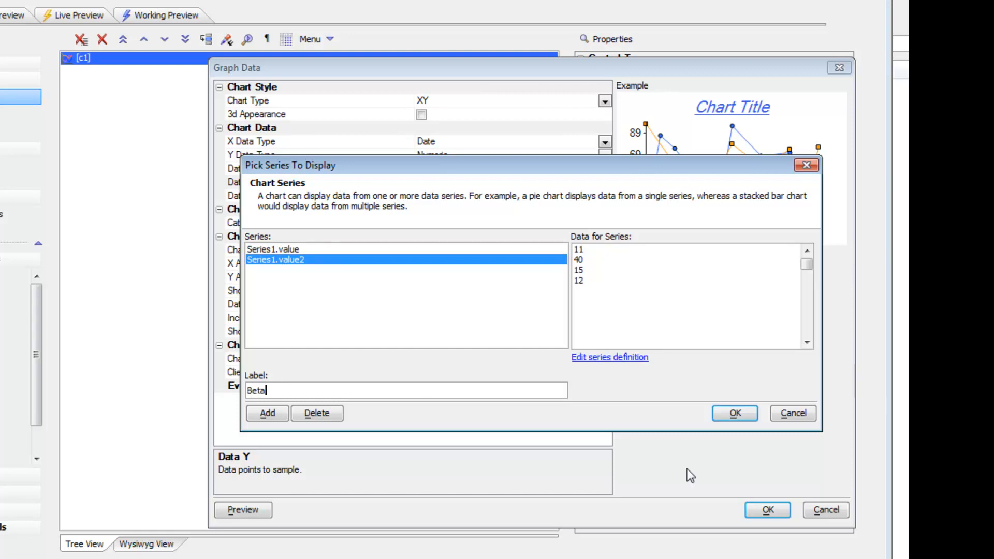
click(730, 414)
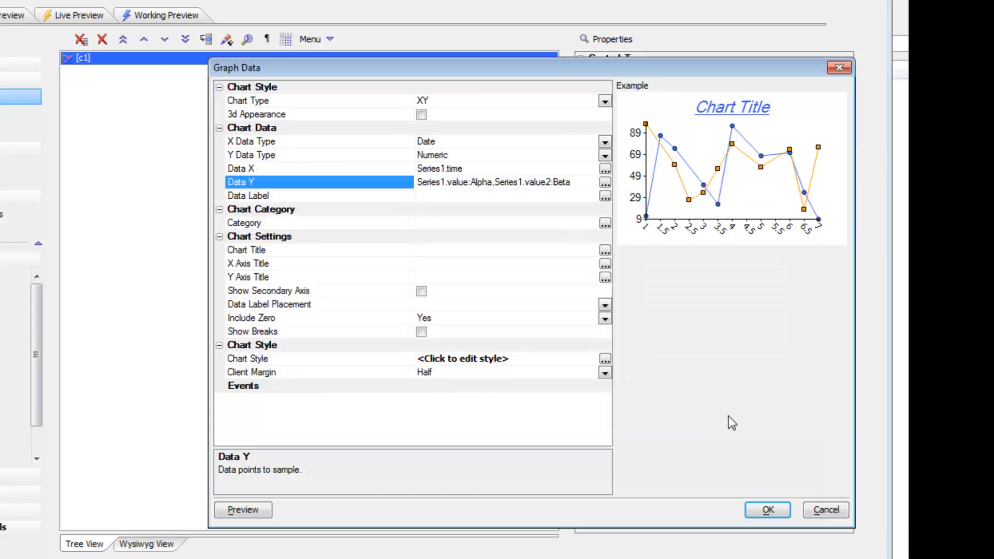
Review the chart style's series styles, legend placement and theme, and accept the style settings
click(605, 358)
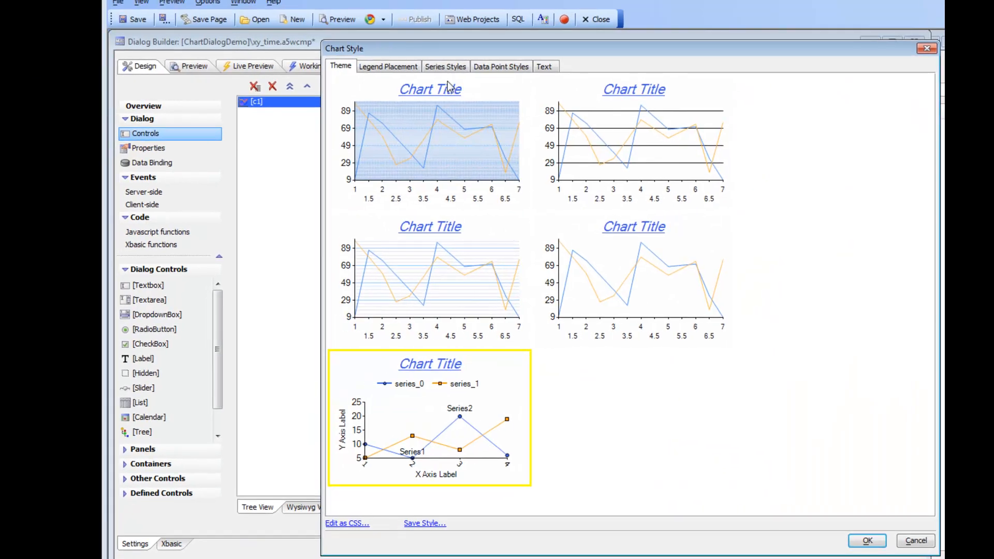
click(446, 67)
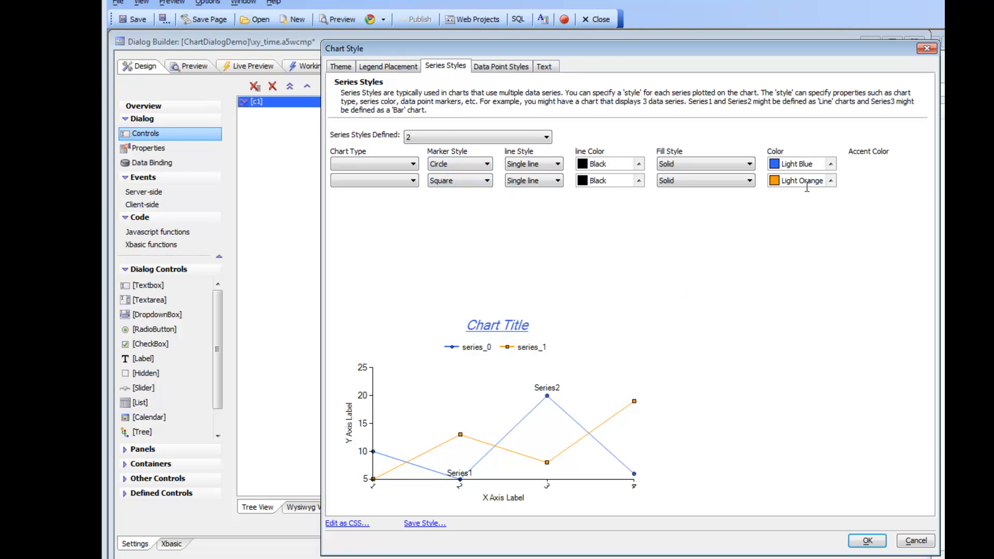
click(385, 67)
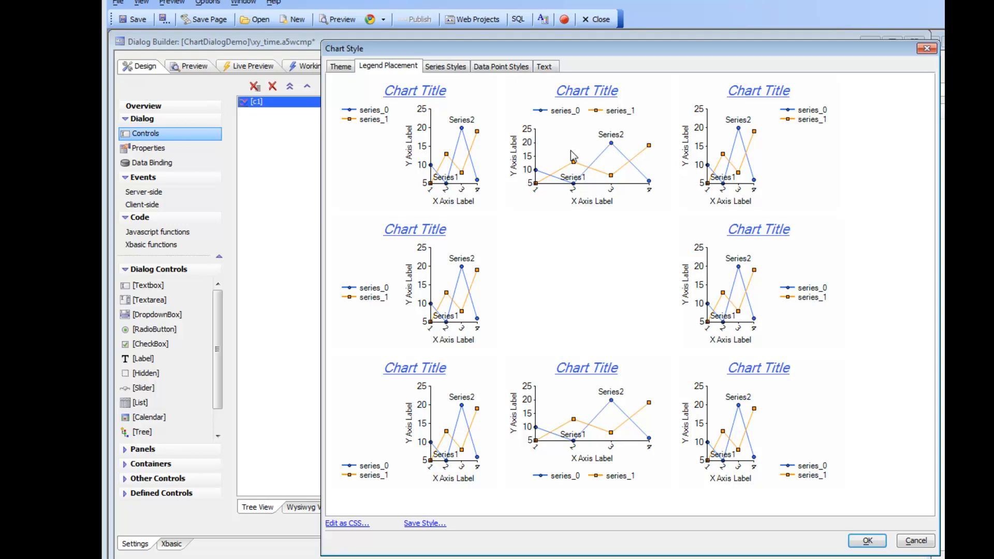
click(342, 68)
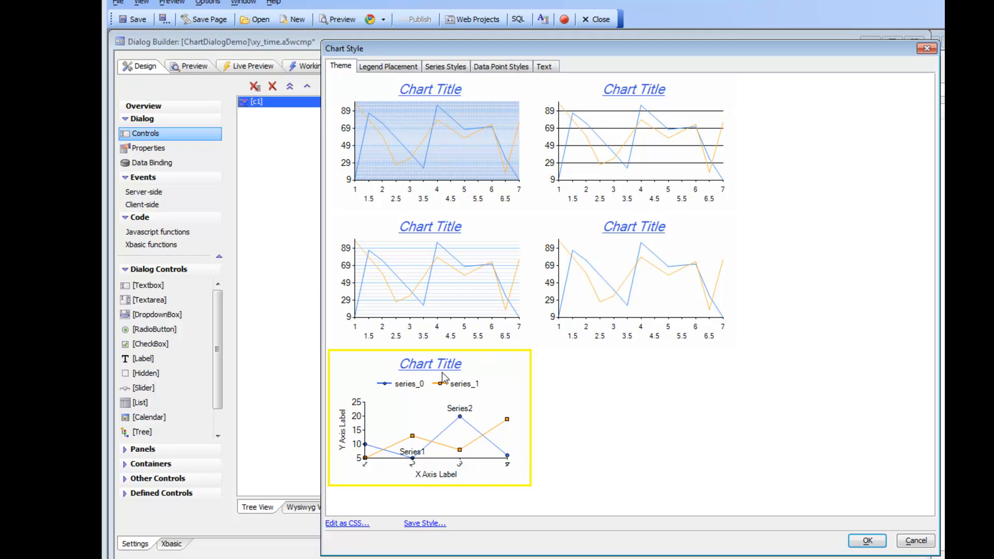
click(873, 542)
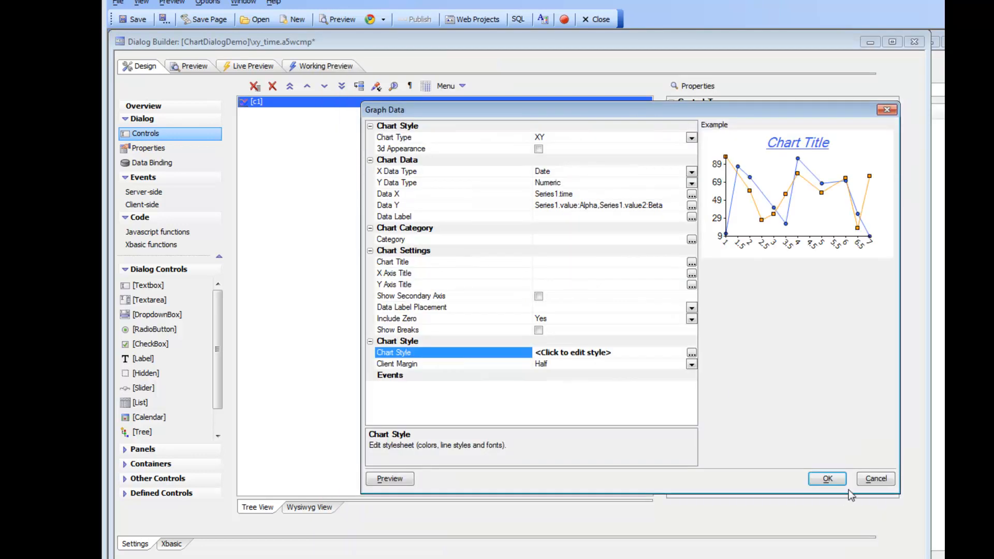
Accept the chart definition, check the chart in the working preview, and return to the design
click(828, 479)
click(322, 67)
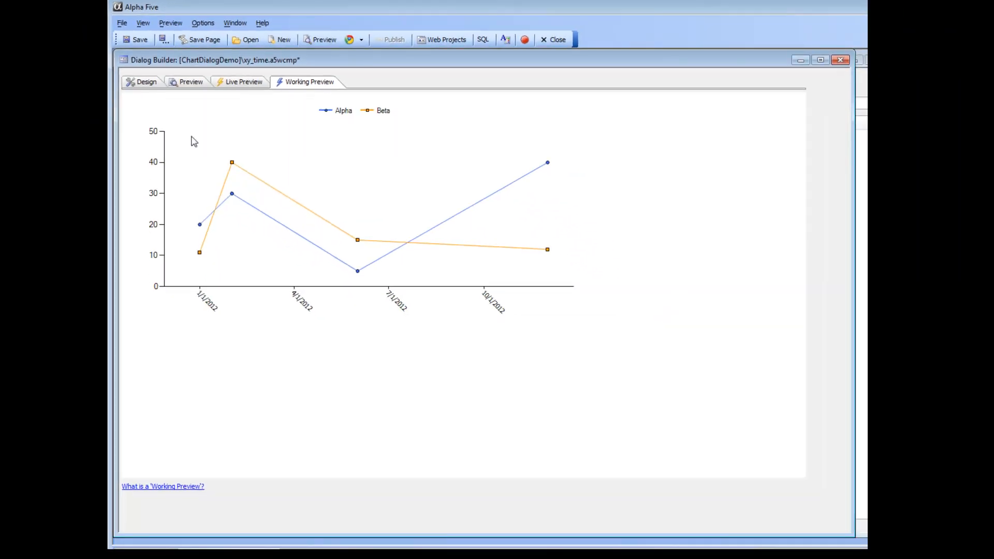
click(144, 83)
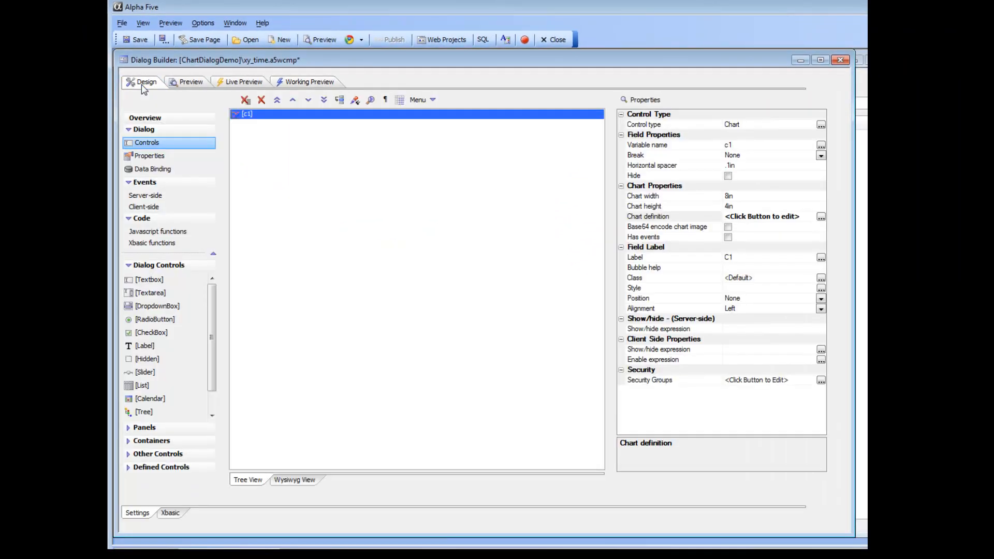
Reopen c1's chart definition and examine the chart style's text settings for the title and axis labels, including the X-axis label orientation
click(821, 217)
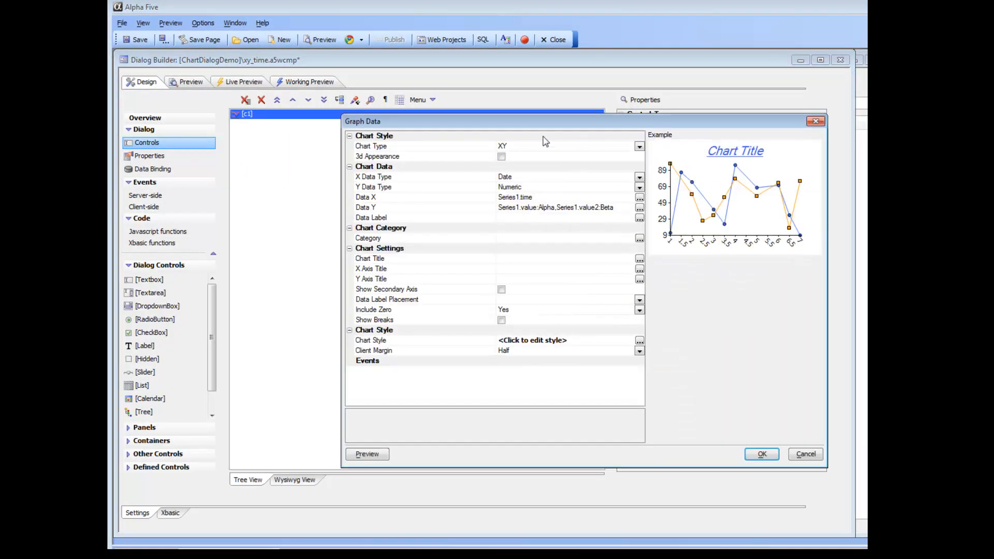
click(639, 342)
click(639, 341)
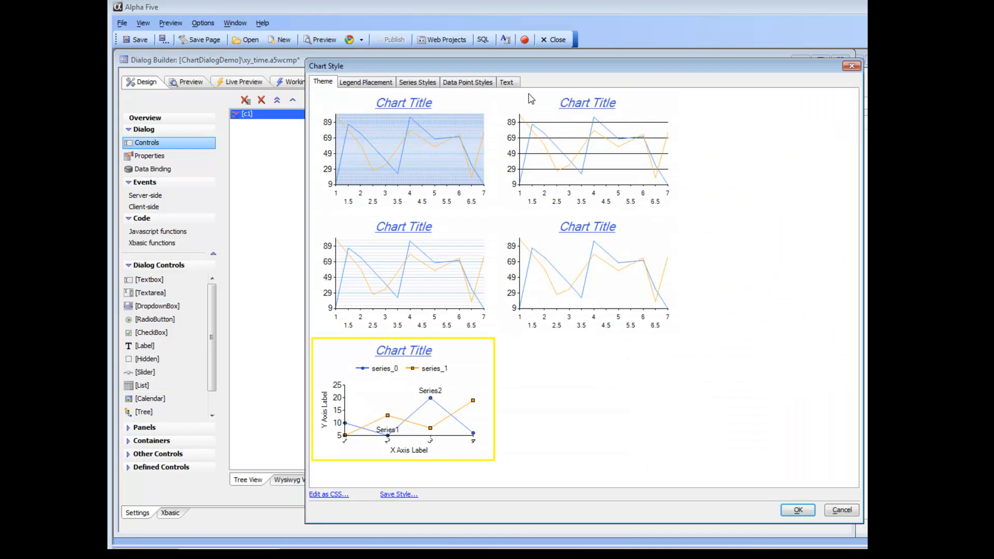
click(507, 84)
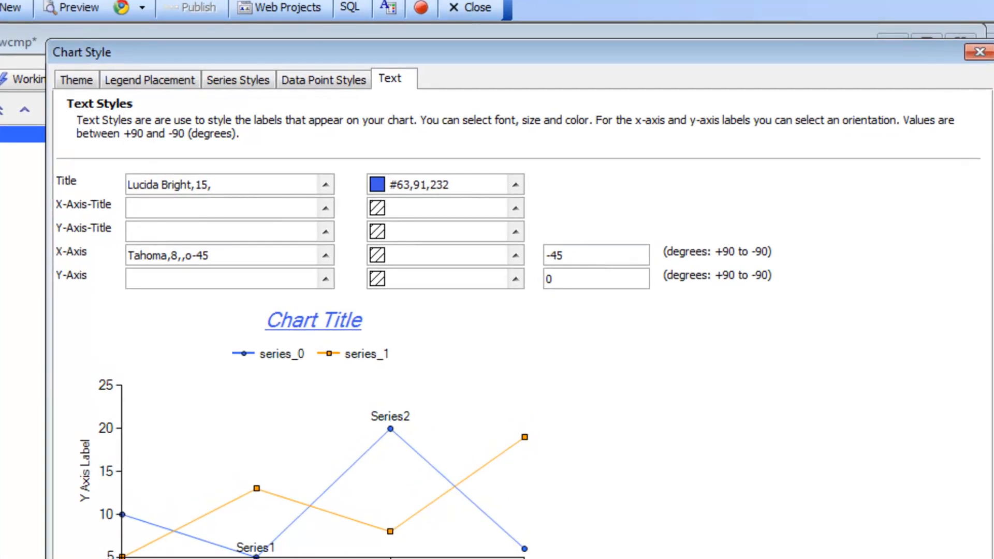
Accept the chart style and the chart definition, and show the dialog in the working preview
click(835, 552)
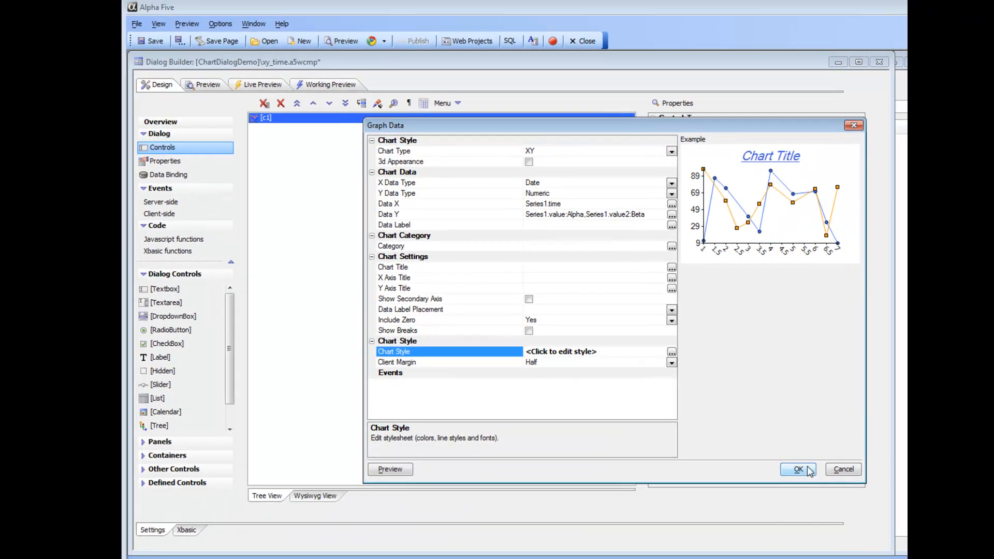
click(806, 470)
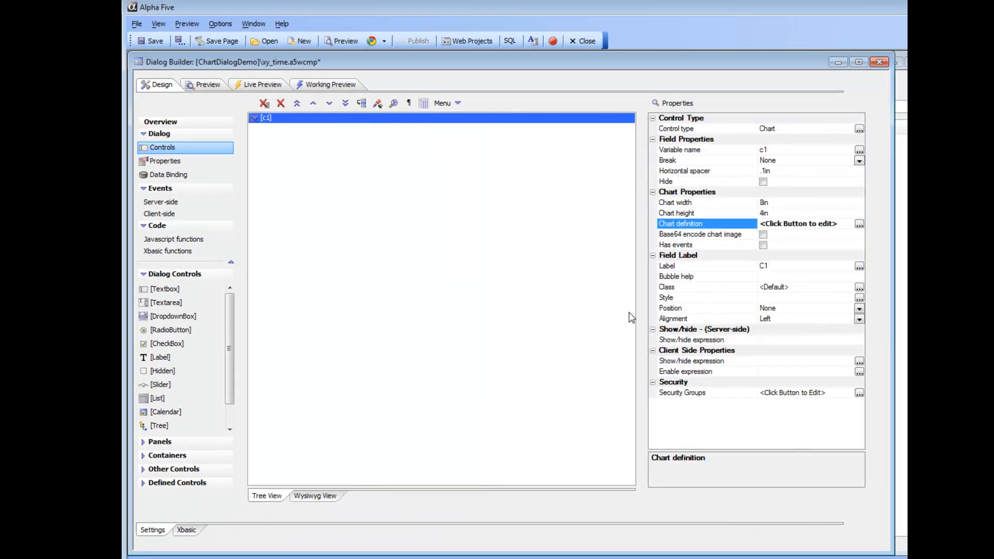
click(320, 84)
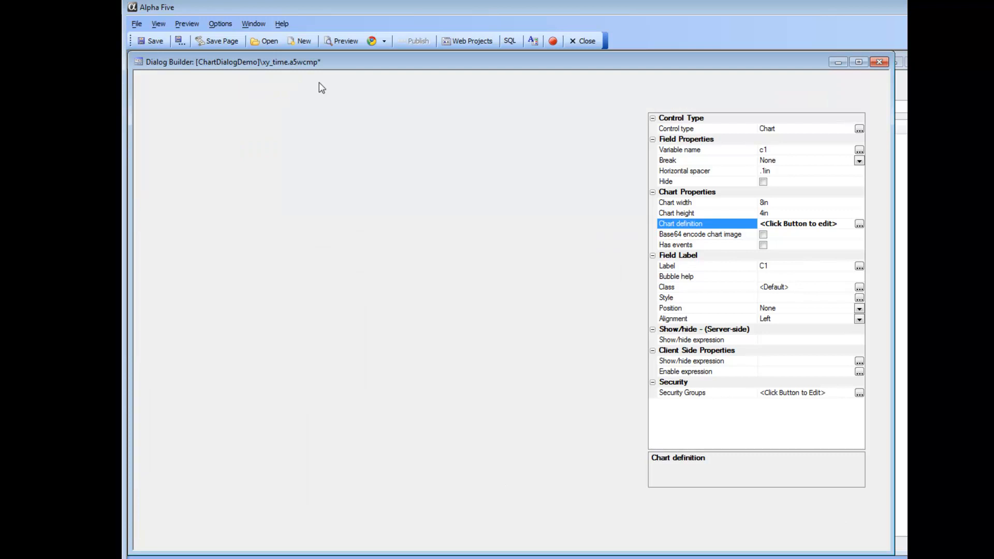